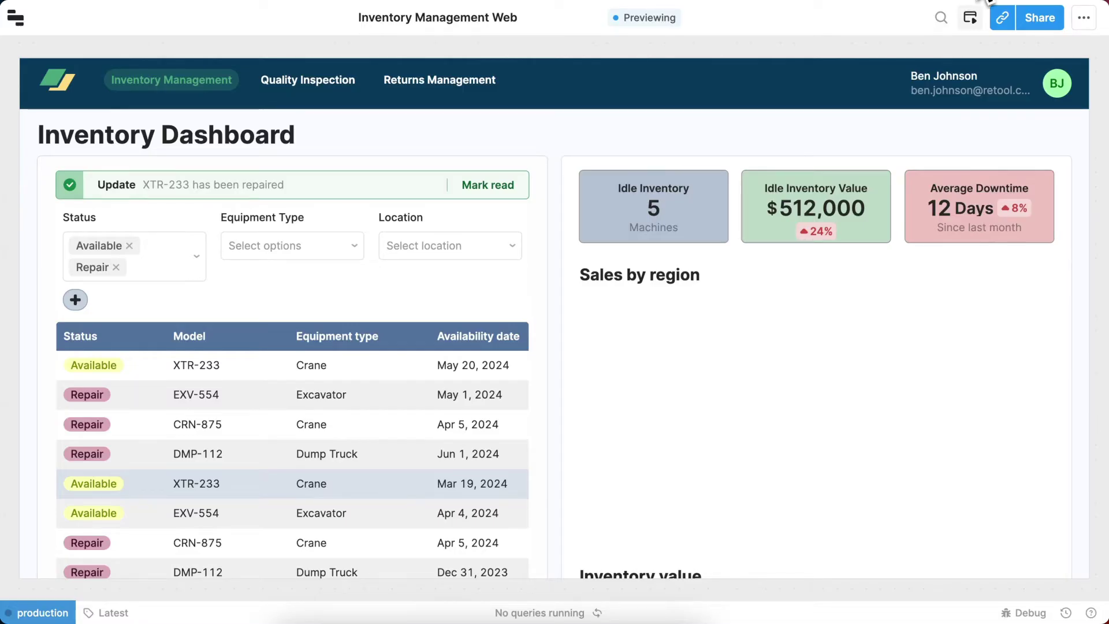
# - Add a bar chart under Sales by region with sales on the x-axis, then preview
pyautogui.click(970, 18)
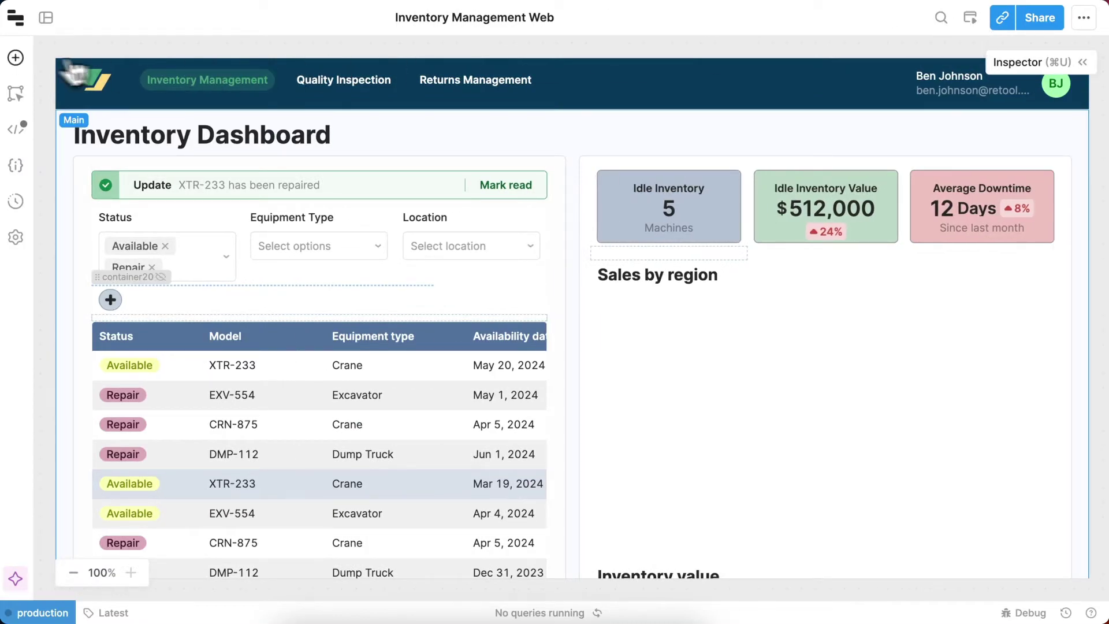
pyautogui.click(15, 58)
pyautogui.write('char')
pyautogui.moveTo(96, 184); pyautogui.dragTo(628, 304)
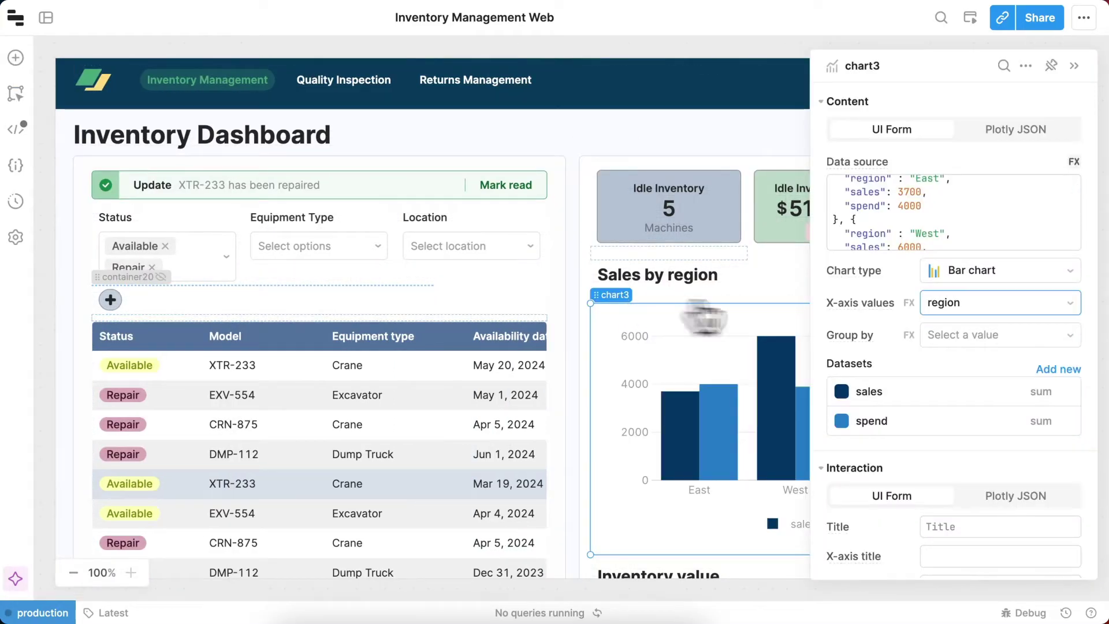
pyautogui.click(940, 305)
pyautogui.click(973, 362)
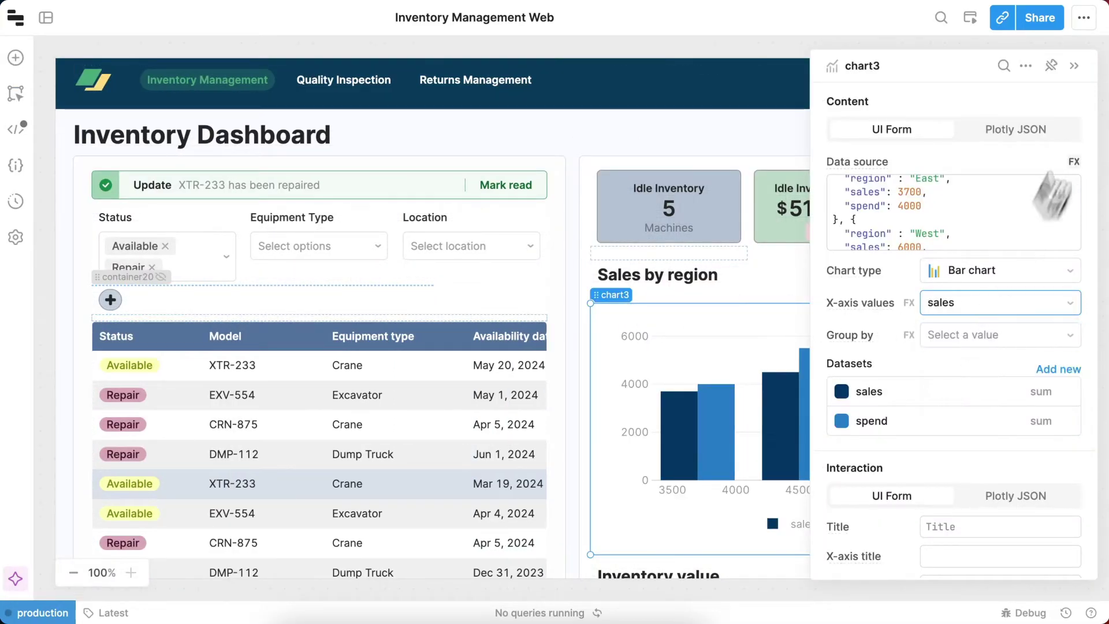
pyautogui.click(1073, 66)
pyautogui.click(973, 19)
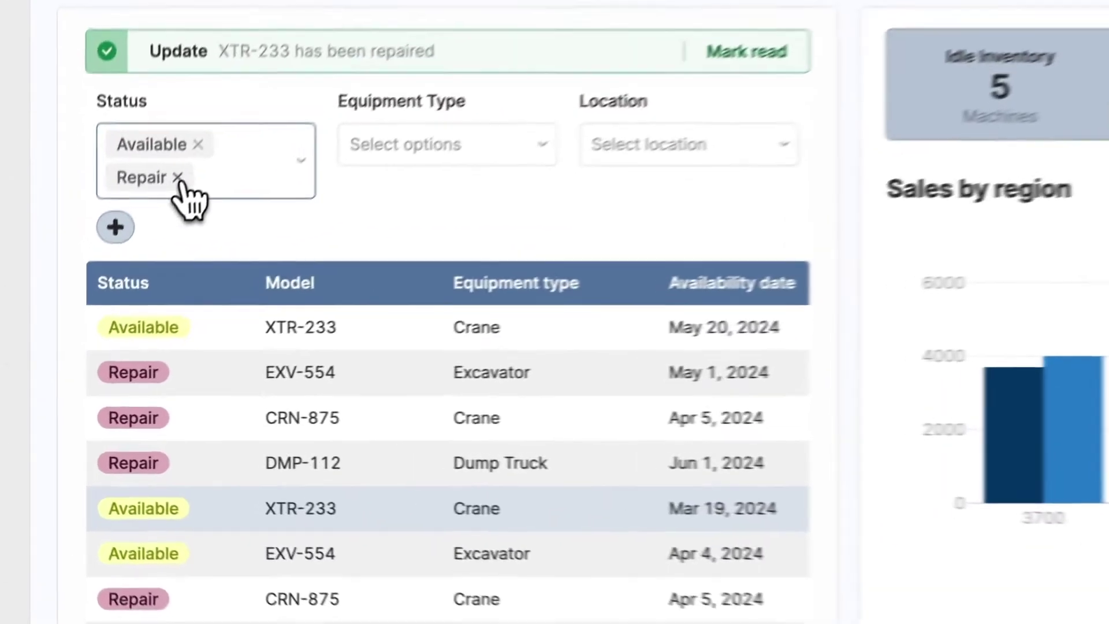
# - Filter the equipment to Available cranes with availability from Mar 19 to Apr 16
pyautogui.click(157, 264)
pyautogui.press('BackSpace')
pyautogui.click(459, 118)
pyautogui.click(434, 219)
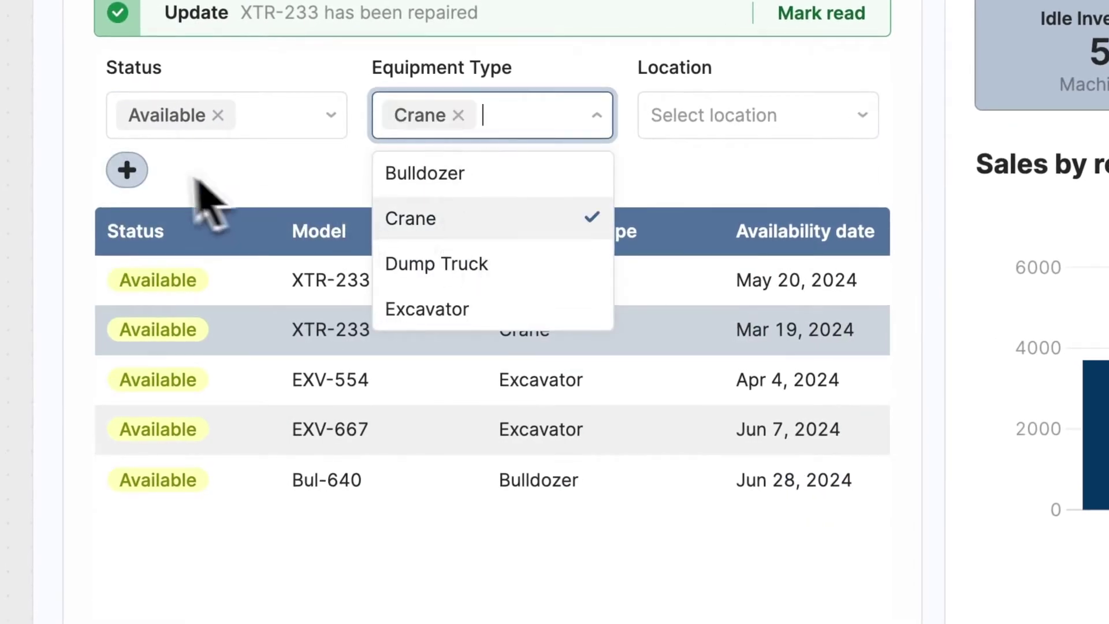
pyautogui.click(126, 171)
pyautogui.click(156, 221)
pyautogui.click(245, 537)
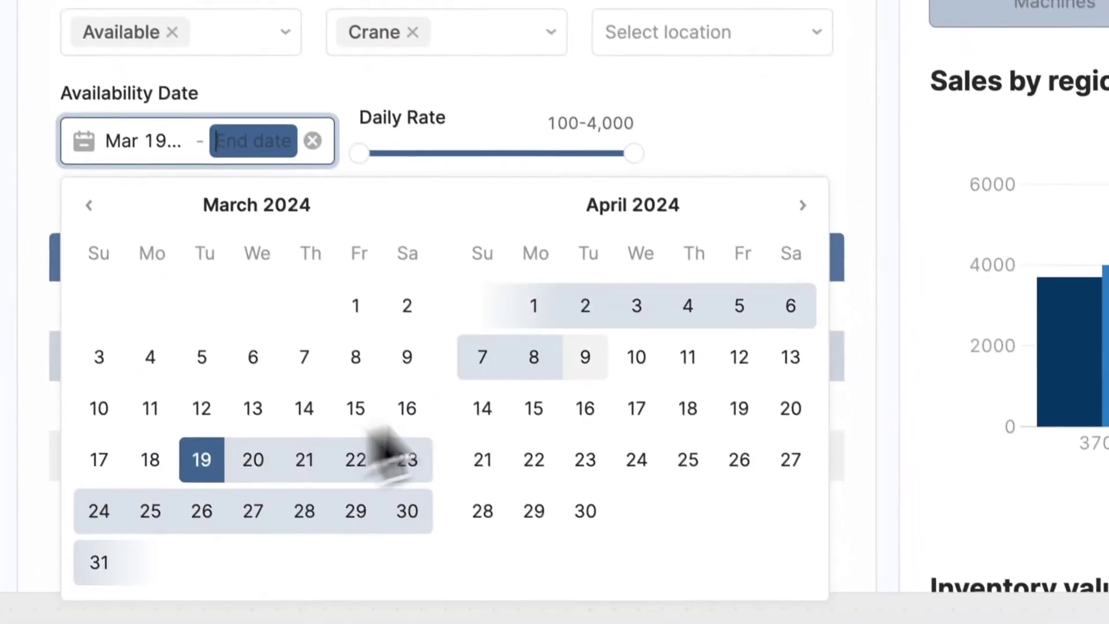
pyautogui.click(586, 395)
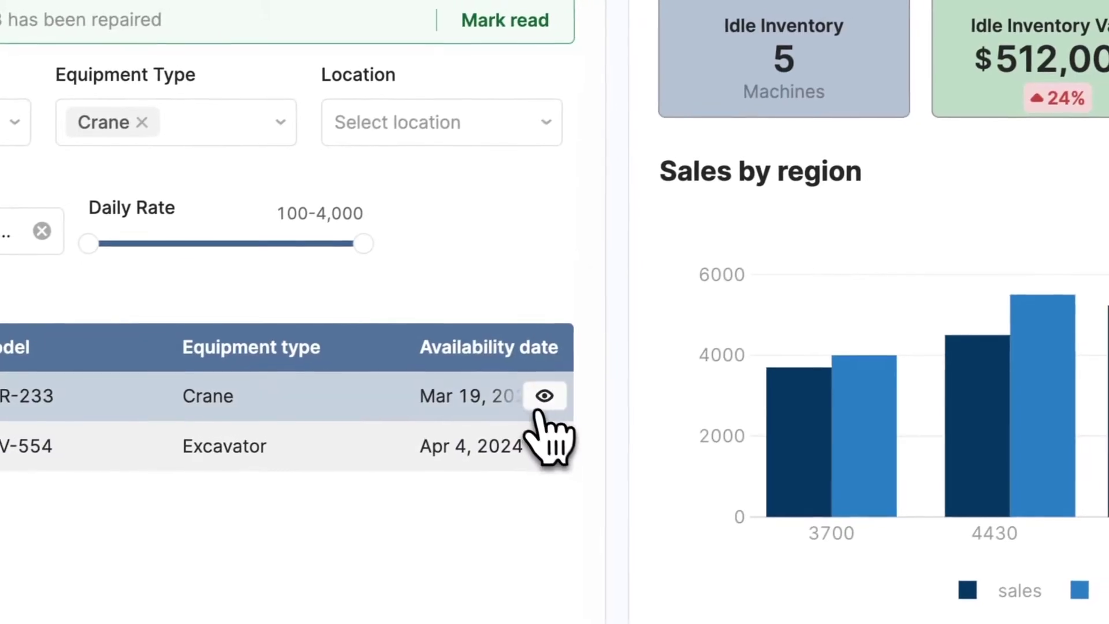
# - Open crane XTR-233 and draft a sales order with customer email and Mar 19–Apr 22 rental dates
pyautogui.click(545, 397)
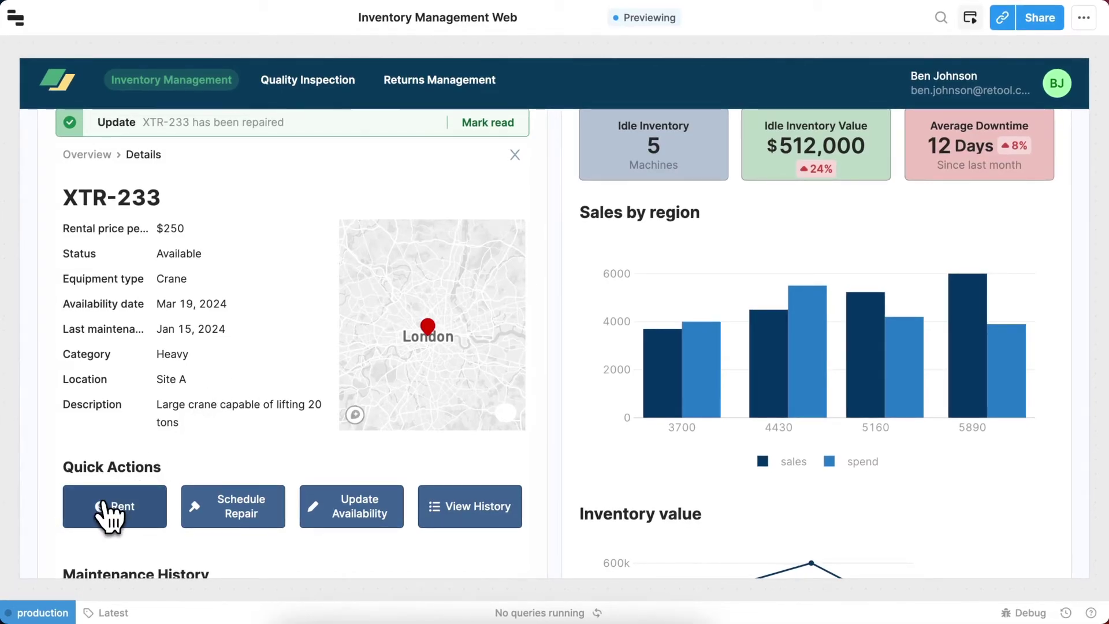
pyautogui.click(116, 511)
pyautogui.click(414, 421)
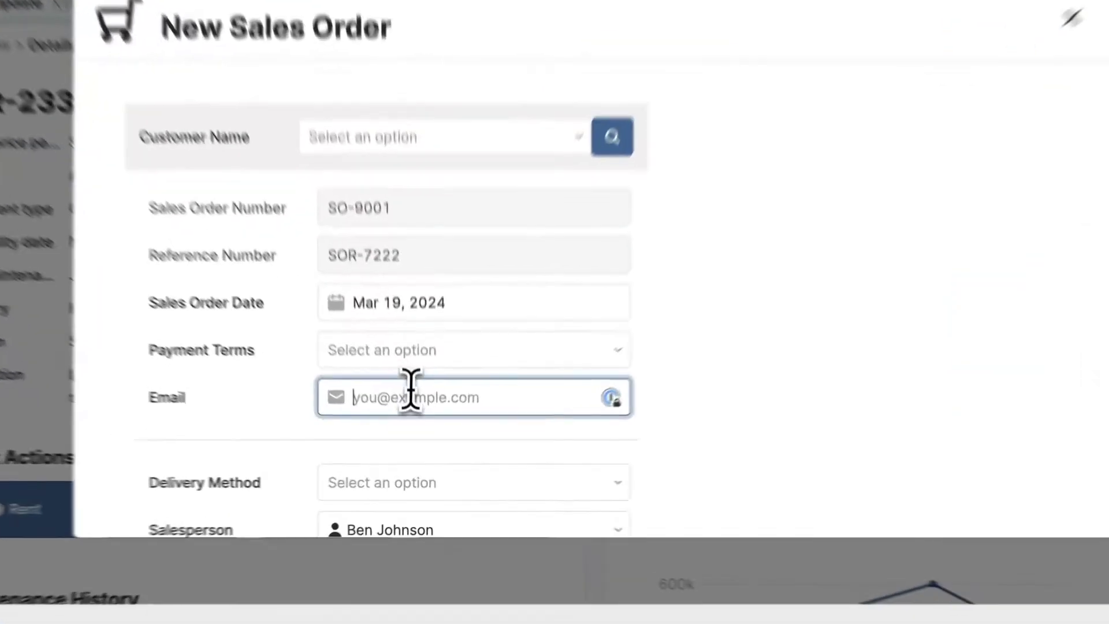
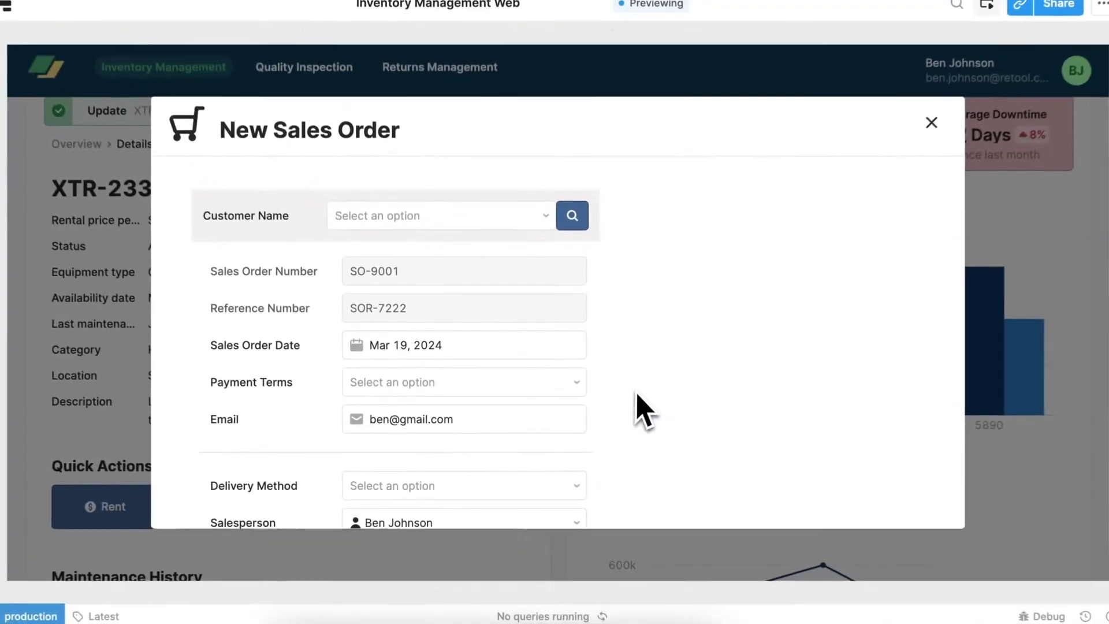
pyautogui.scroll(-3, 635, 407)
pyautogui.click(411, 407)
pyautogui.click(427, 301)
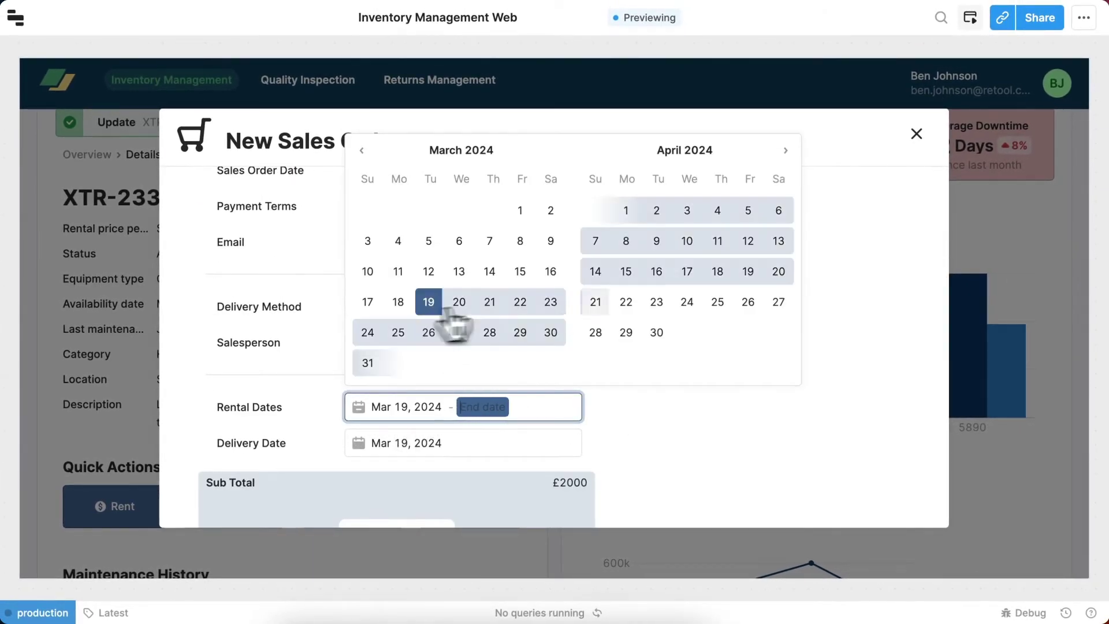
pyautogui.click(626, 301)
pyautogui.scroll(-2, 655, 469)
pyautogui.scroll(-3, 655, 467)
pyautogui.scroll(-1, 653, 468)
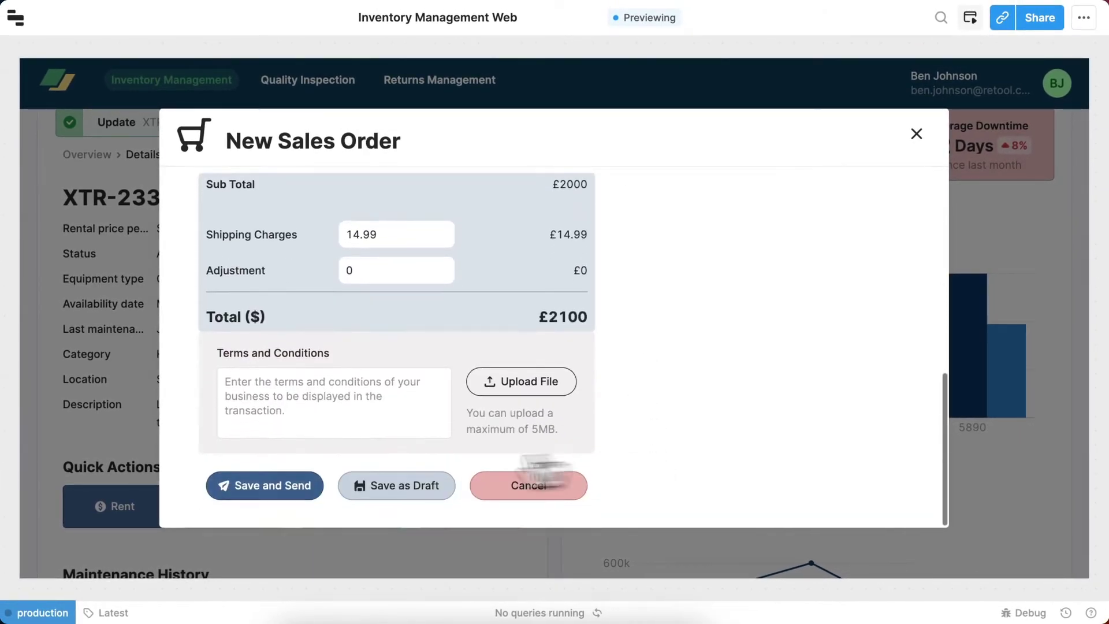
pyautogui.click(260, 490)
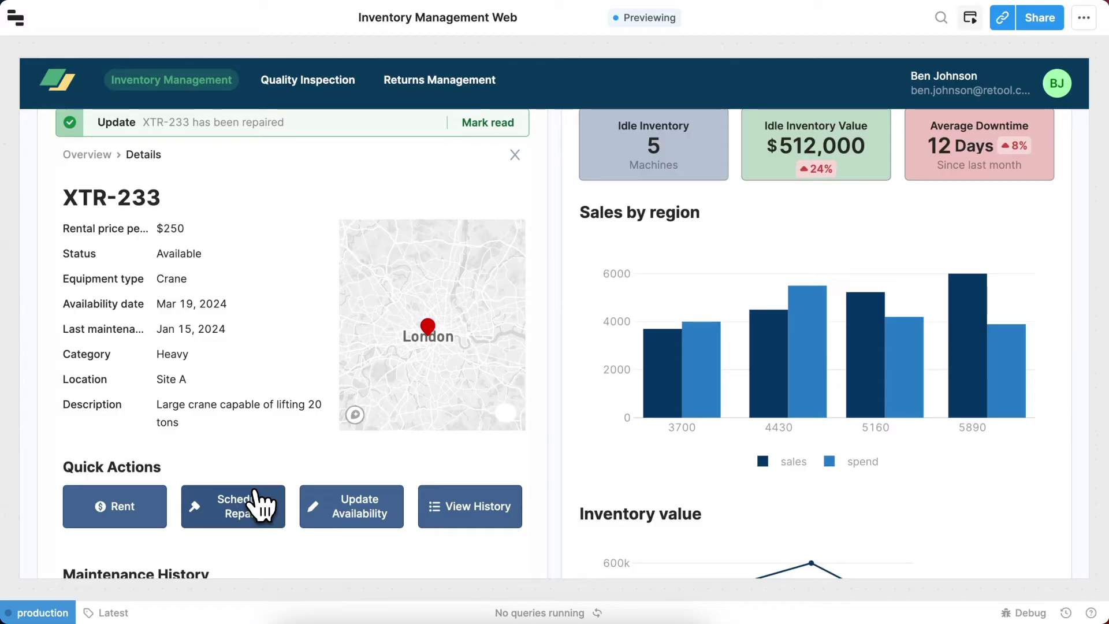
pyautogui.scroll(2, 260, 506)
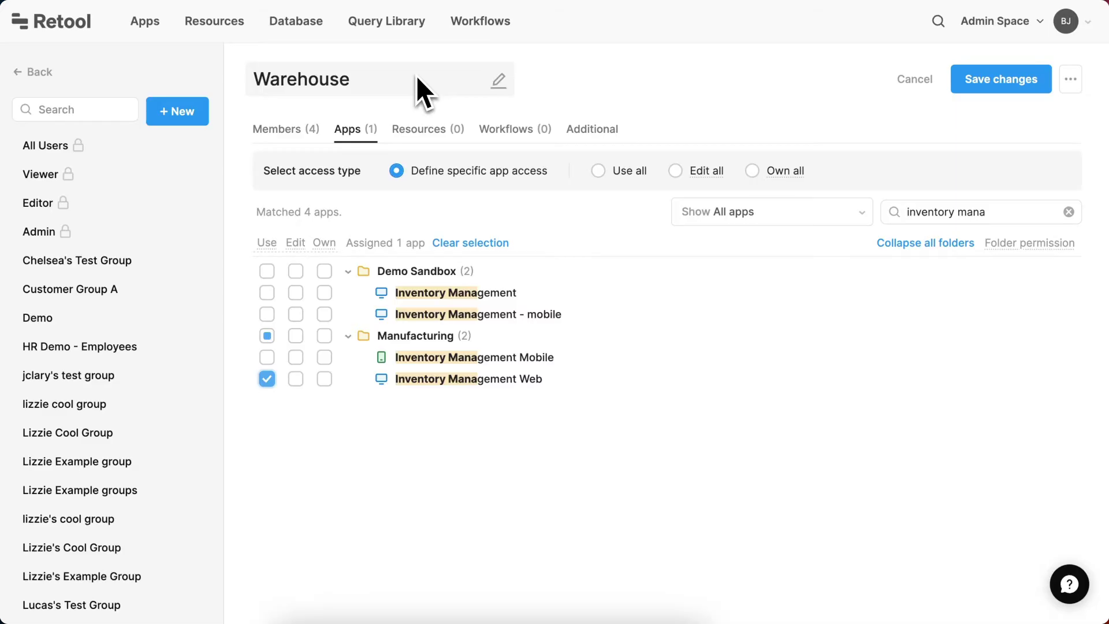
# - Grant the Warehouse group Own access to Inventory Management Web
pyautogui.click(296, 379)
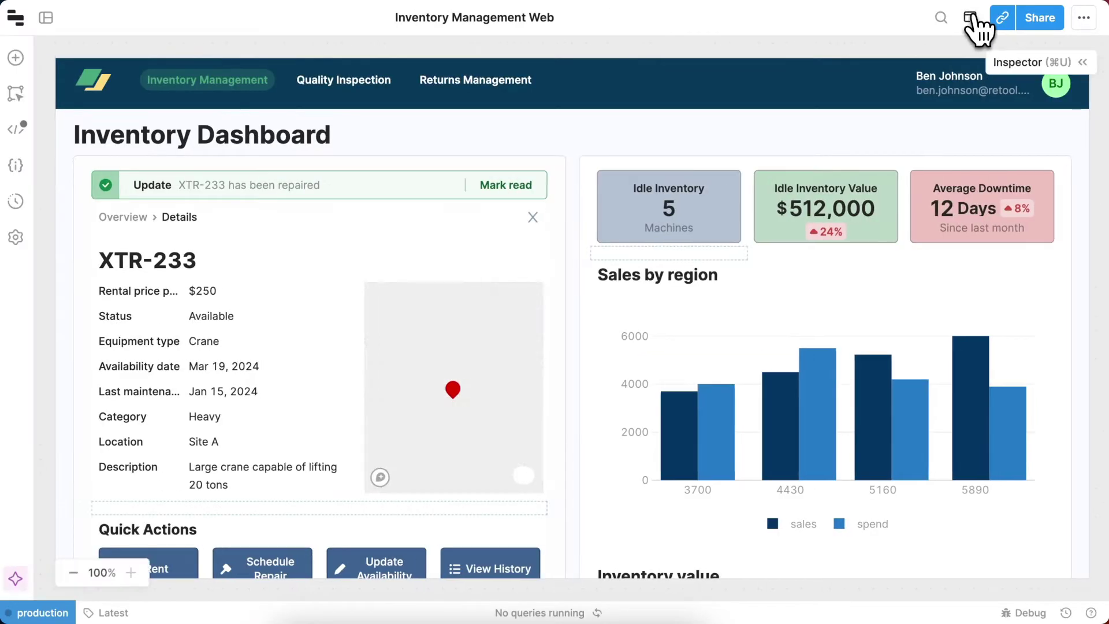
# - Make form2 disabled unless the current user is in the Admin group, then preview it
pyautogui.click(173, 572)
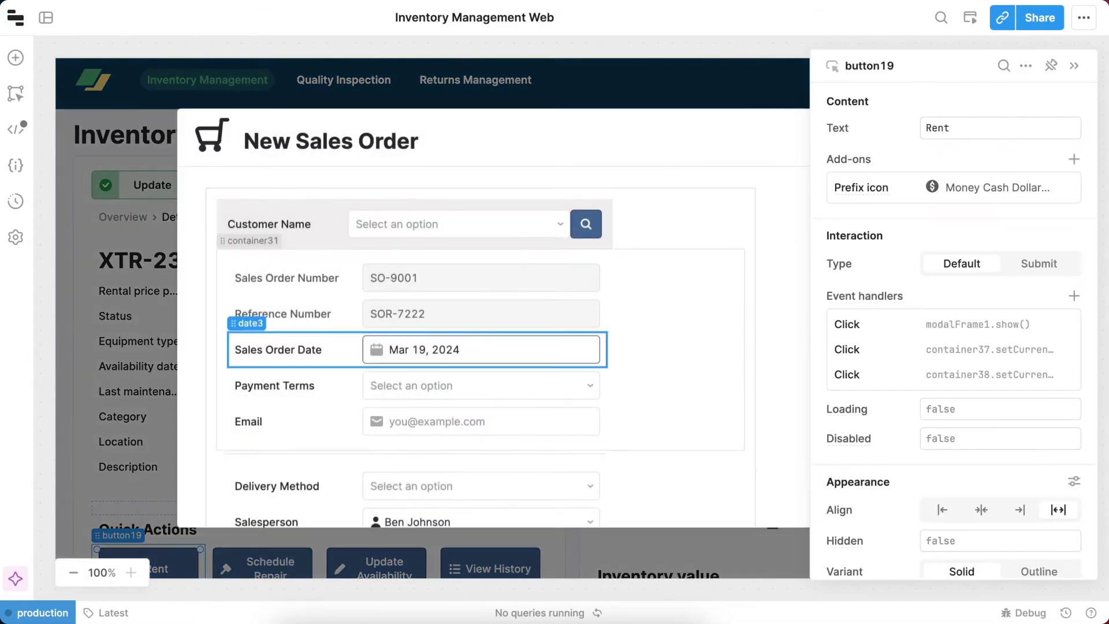
pyautogui.click(751, 294)
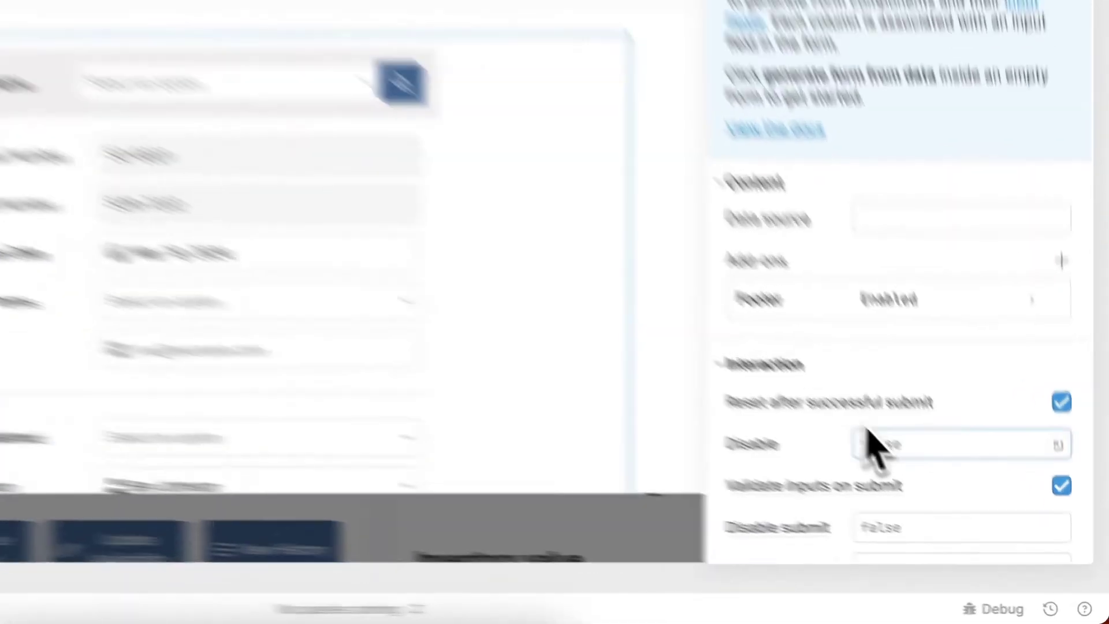
pyautogui.click(931, 489)
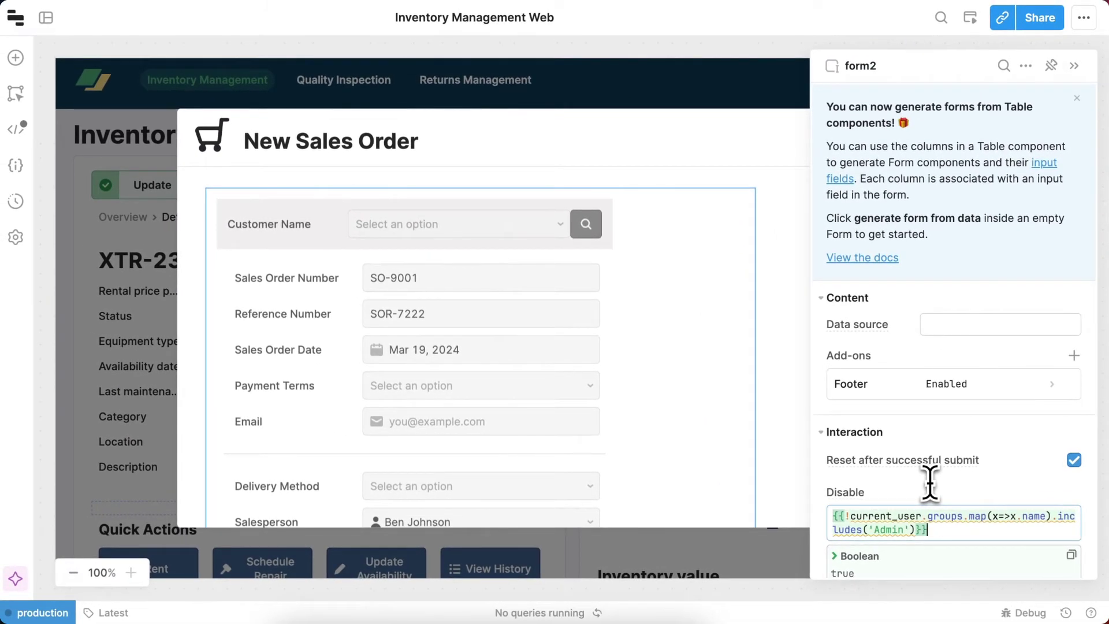
pyautogui.click(971, 19)
pyautogui.scroll(-1, 481, 290)
pyautogui.scroll(-2, 483, 299)
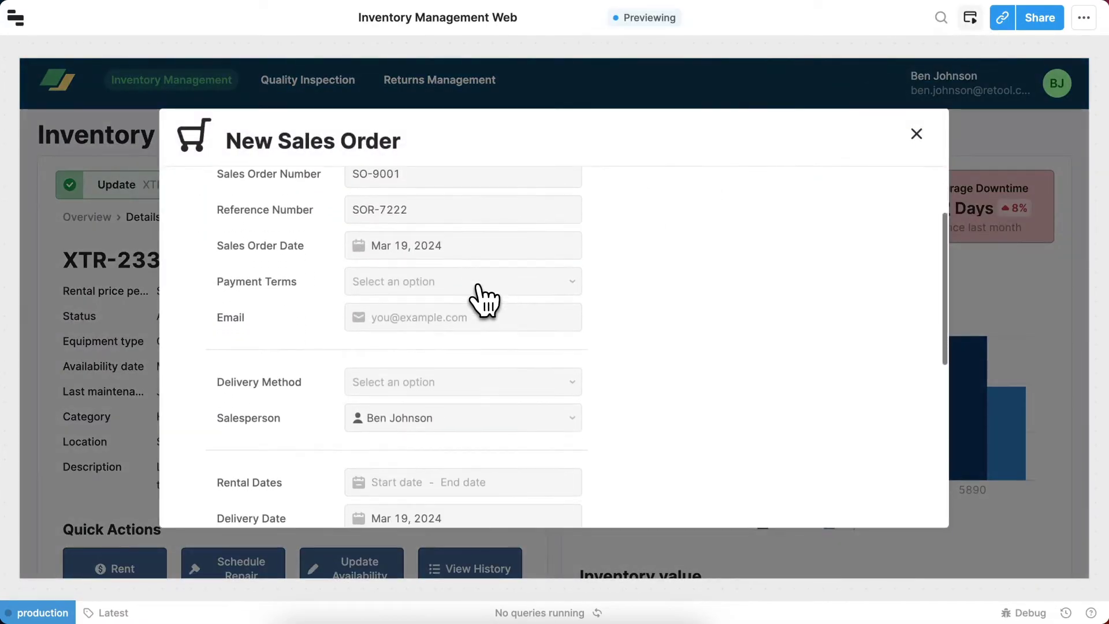
pyautogui.scroll(-1, 484, 299)
pyautogui.scroll(-1, 484, 298)
pyautogui.scroll(-1, 484, 298)
pyautogui.scroll(-3, 477, 300)
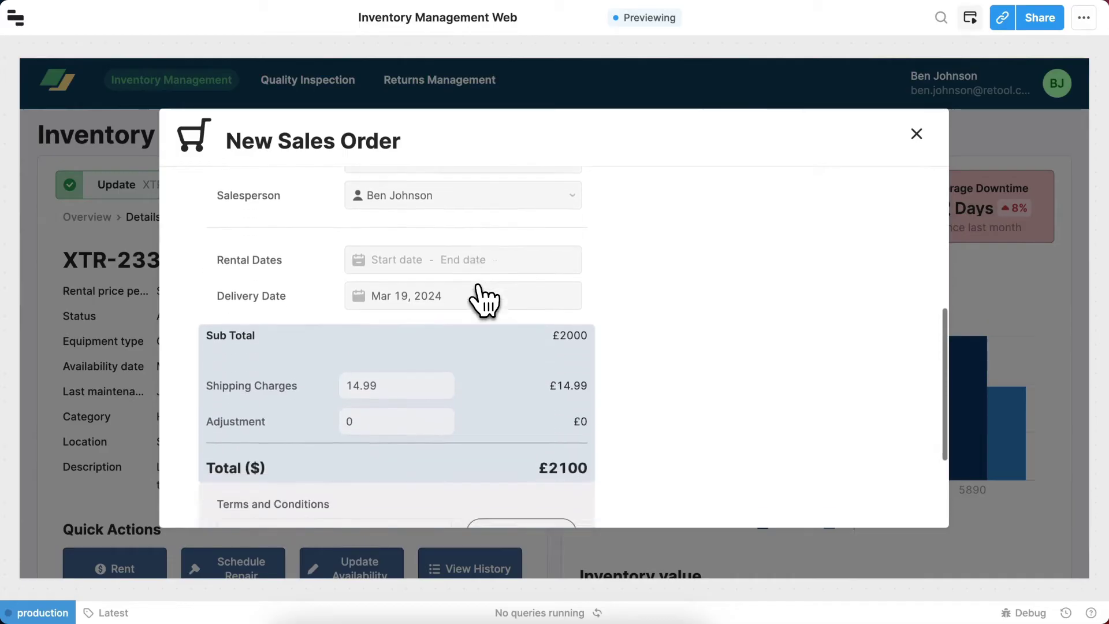
pyautogui.scroll(-3, 477, 300)
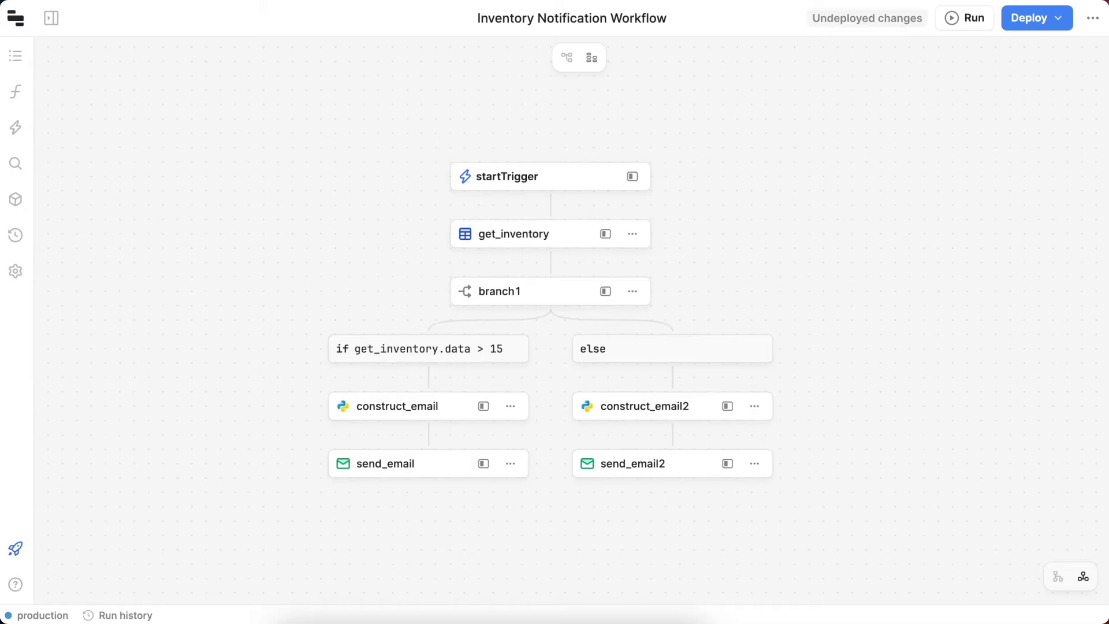
pyautogui.click(15, 130)
pyautogui.click(130, 156)
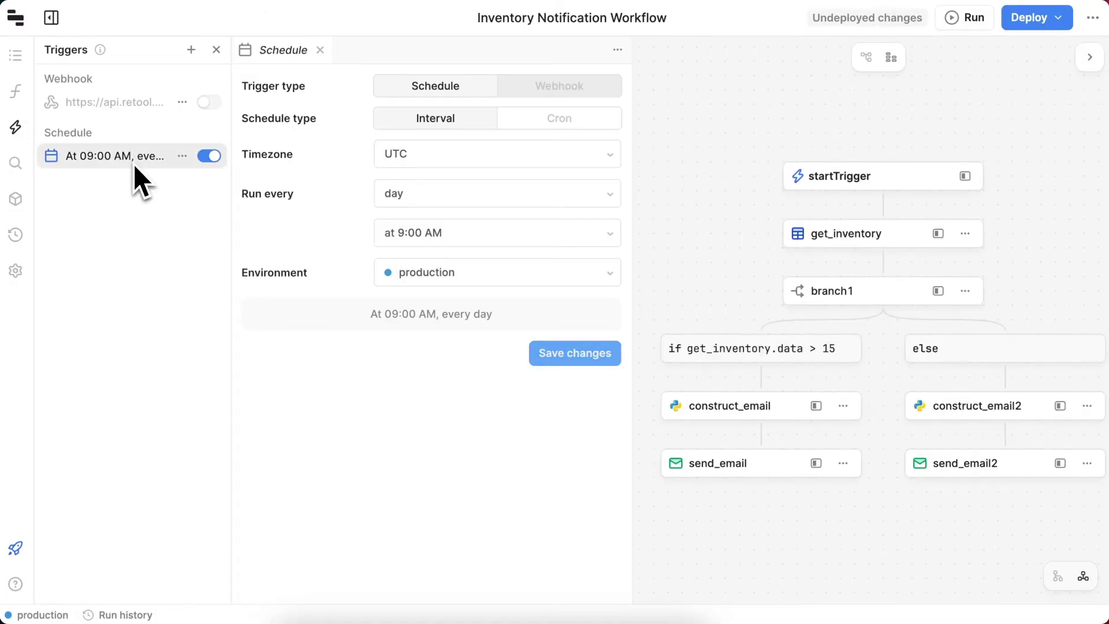
pyautogui.click(797, 250)
pyautogui.click(805, 304)
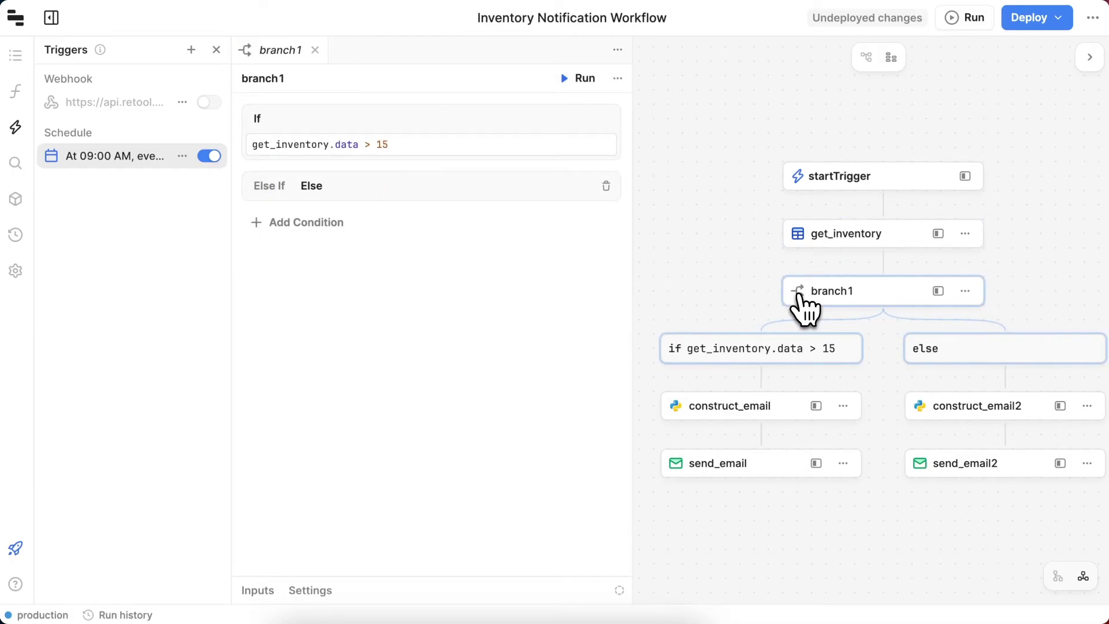
pyautogui.click(688, 419)
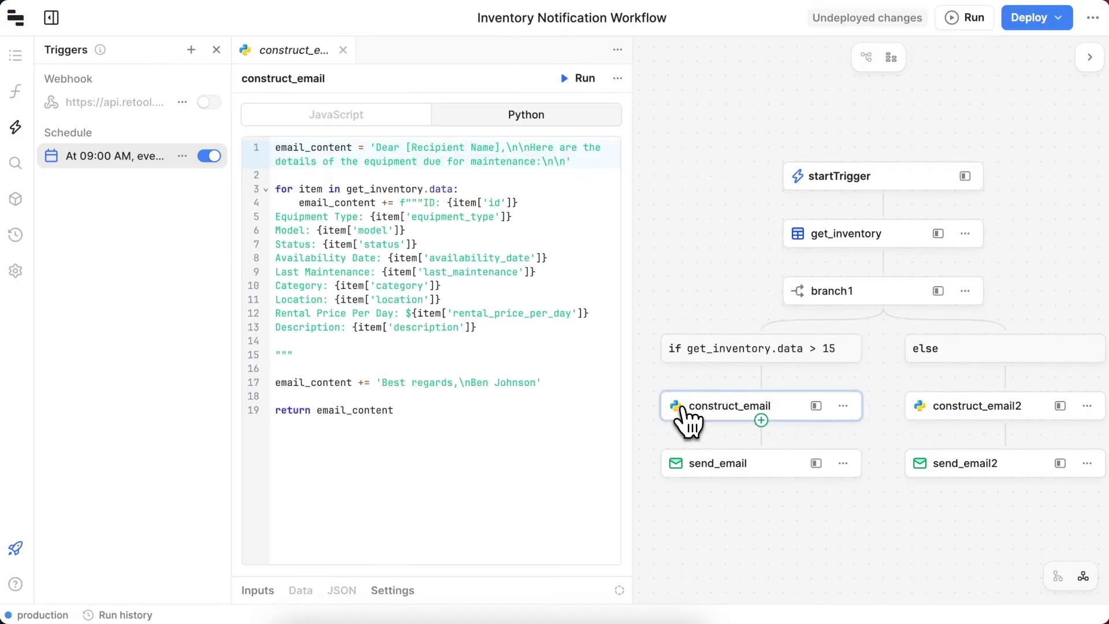
pyautogui.click(682, 477)
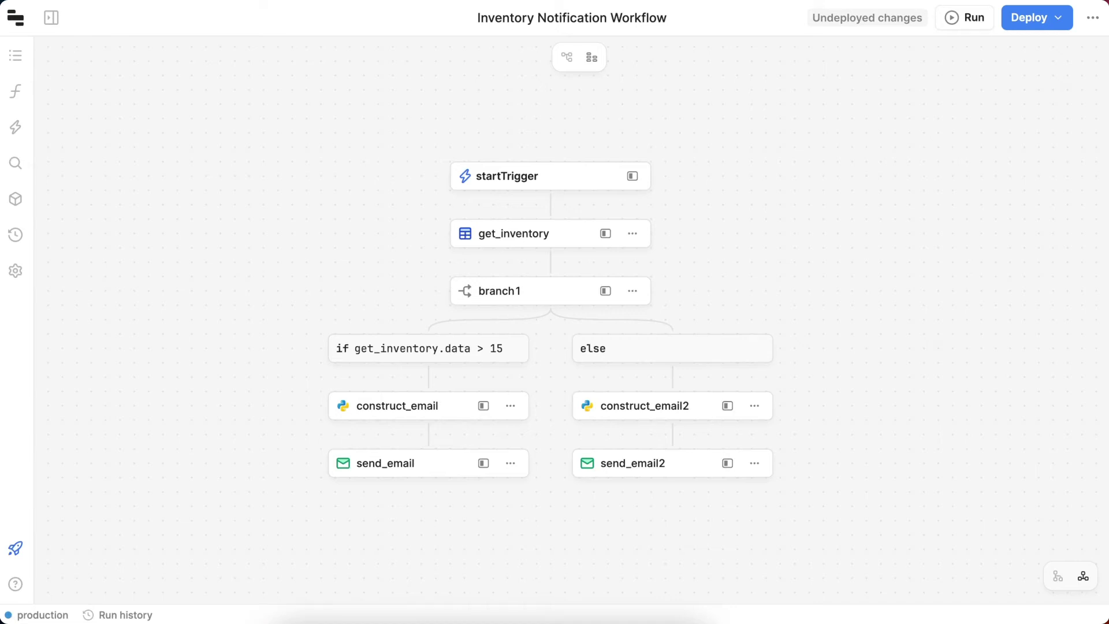
# - Deploy the Inventory Notification Workflow as a patch version and run it
pyautogui.click(1031, 19)
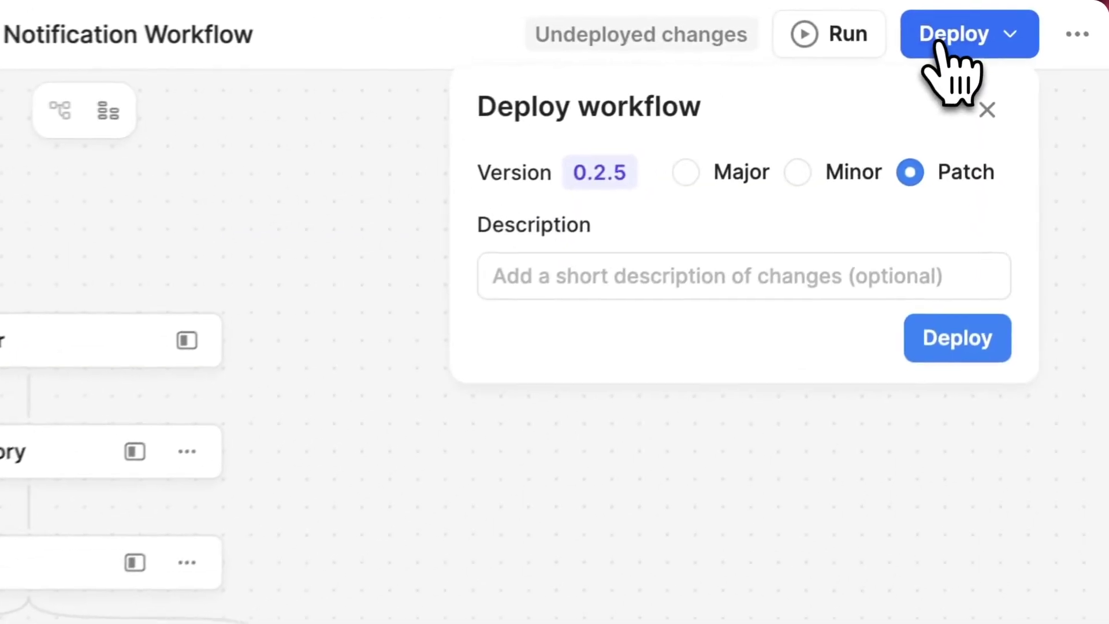
pyautogui.click(1024, 184)
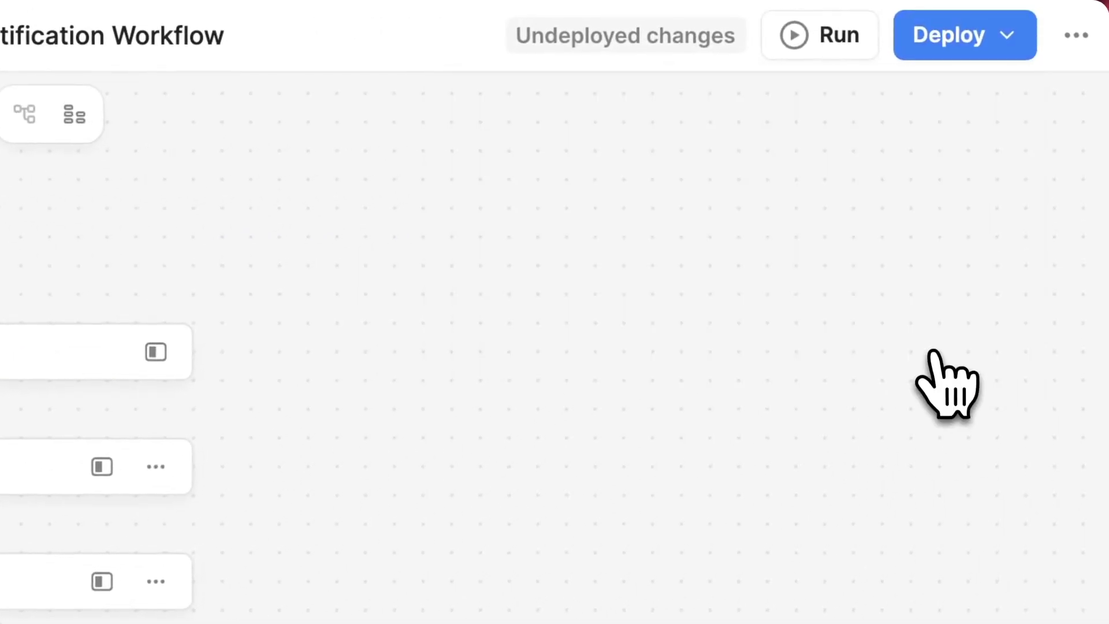
pyautogui.click(827, 35)
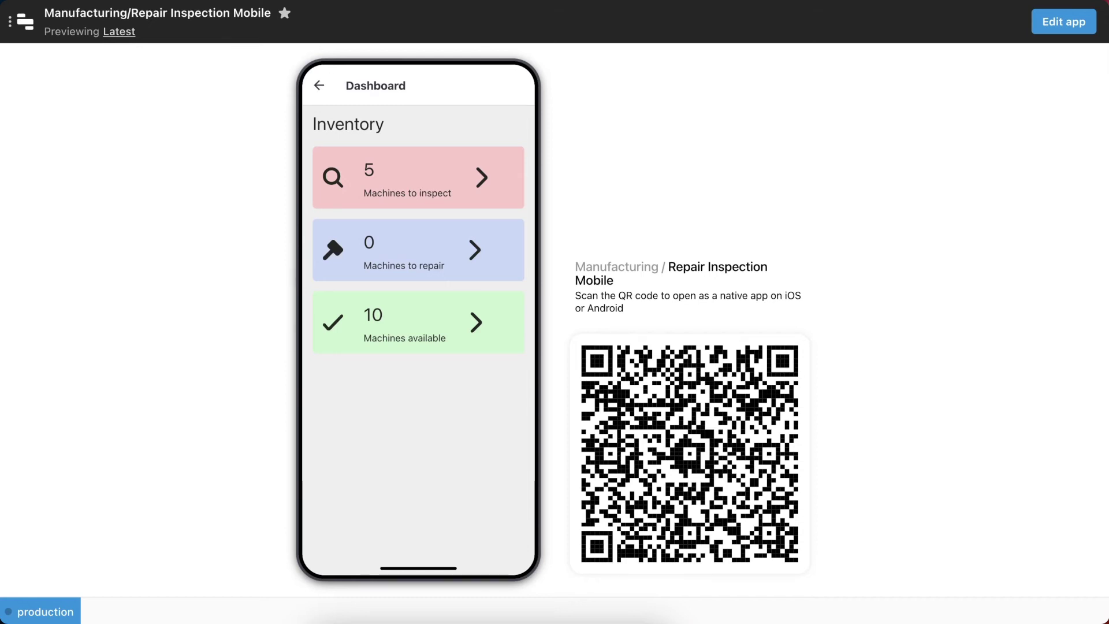
# - Open an inspection form and try the QR code scanner before returning to the form
pyautogui.click(483, 192)
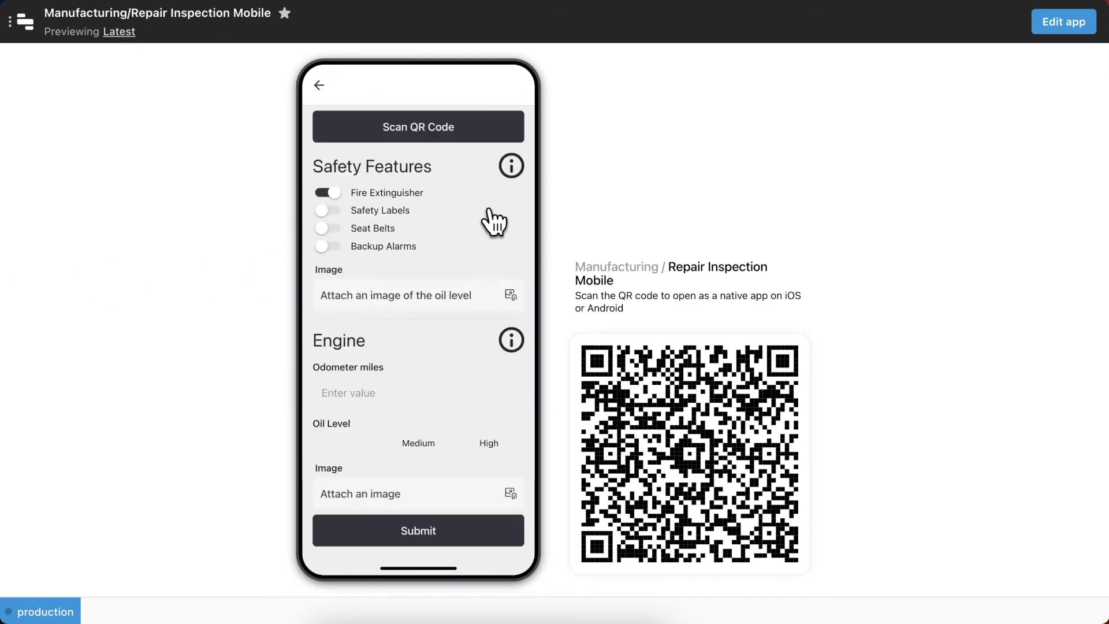
pyautogui.click(443, 133)
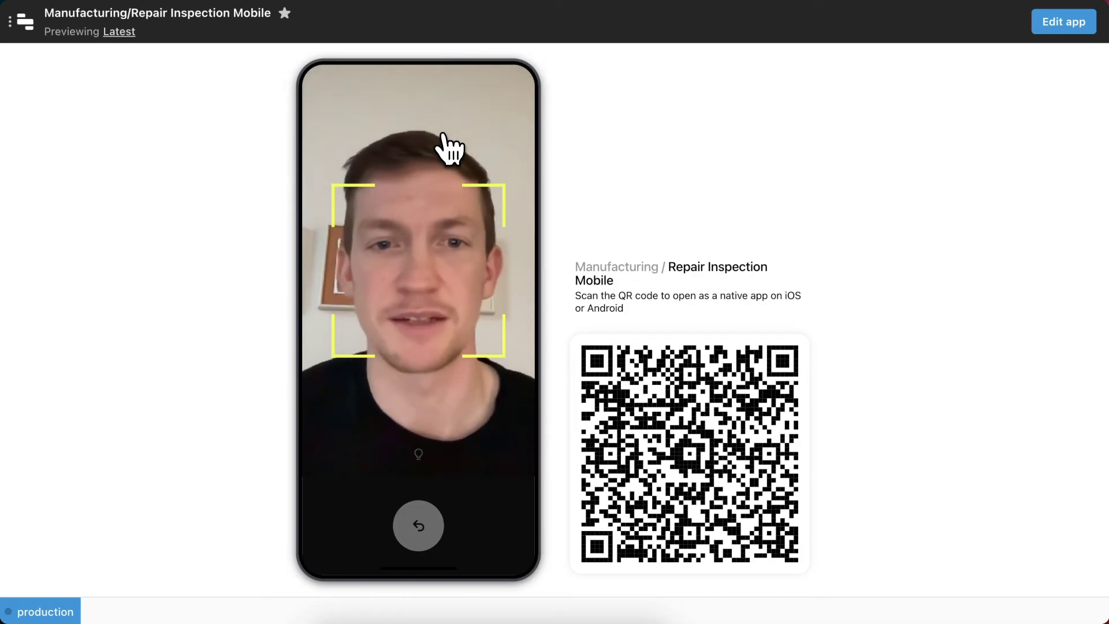
pyautogui.click(424, 525)
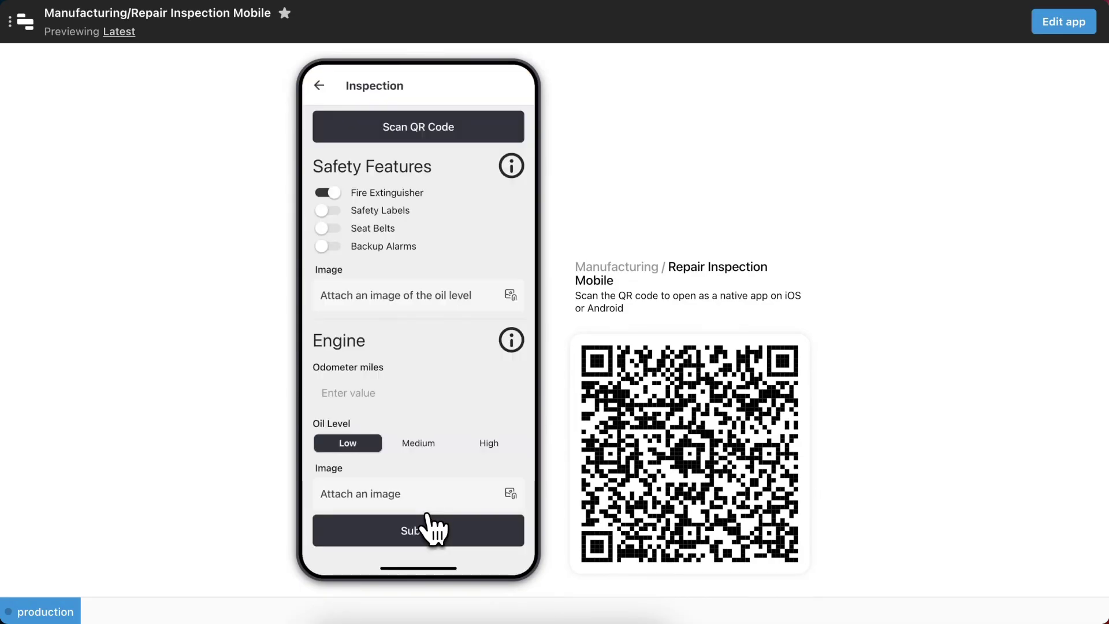
# - Switch on the remaining safety features, enter 100000 odometer miles, and submit the inspection
pyautogui.click(327, 210)
pyautogui.click(328, 246)
pyautogui.click(356, 393)
pyautogui.write('10')
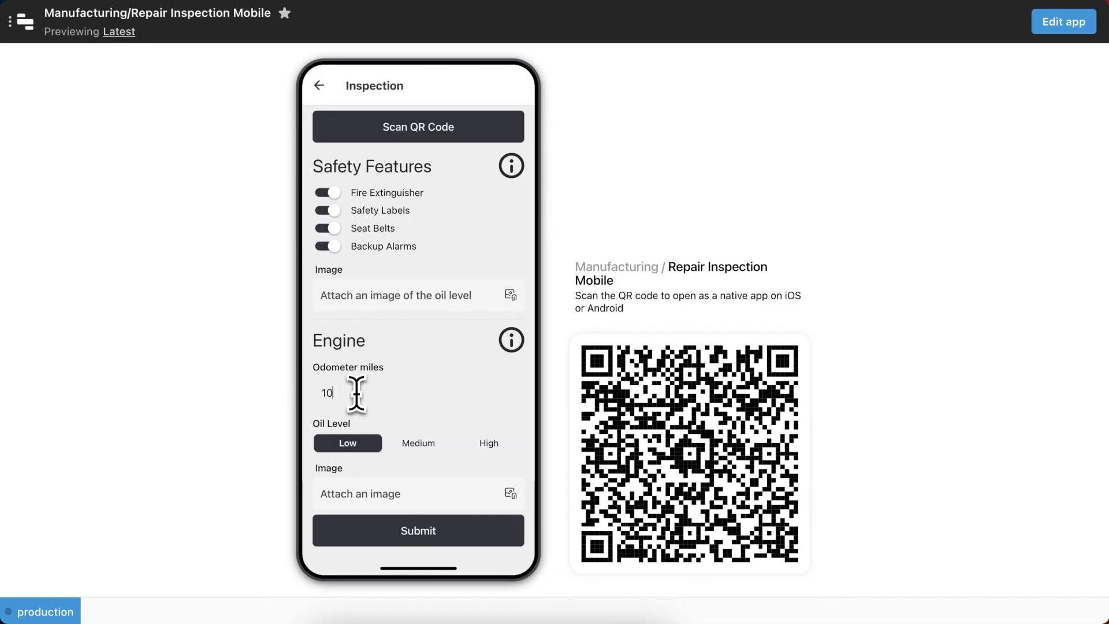
pyautogui.write('0000')
pyautogui.click(429, 524)
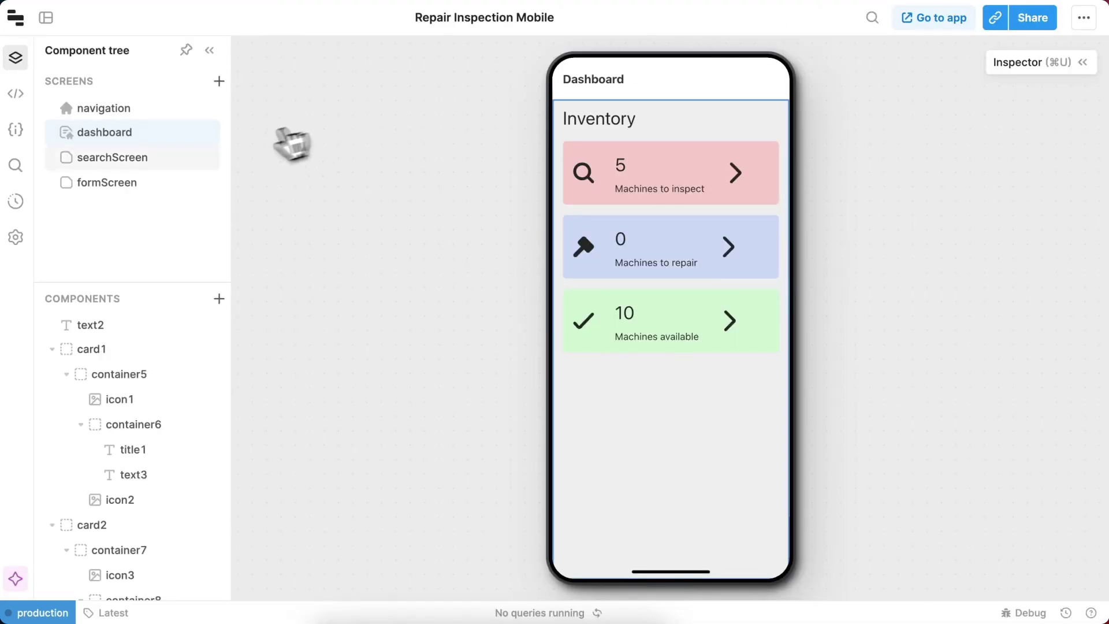
# - Add an Image Input component to formScreen and label it 'Air Filter'
pyautogui.click(130, 183)
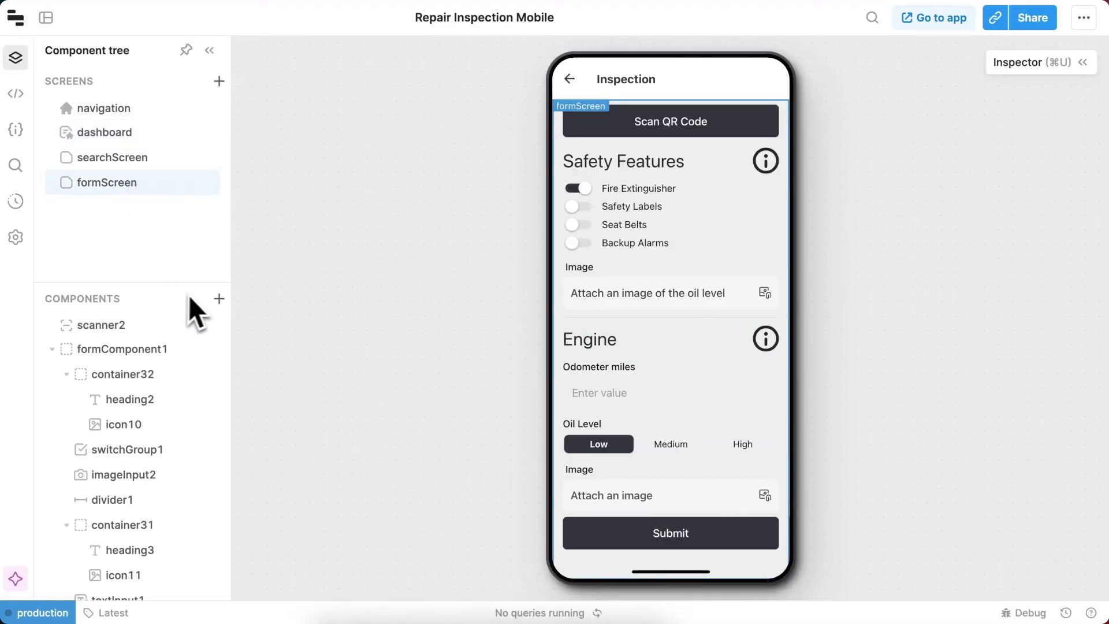
pyautogui.click(218, 298)
pyautogui.write('image')
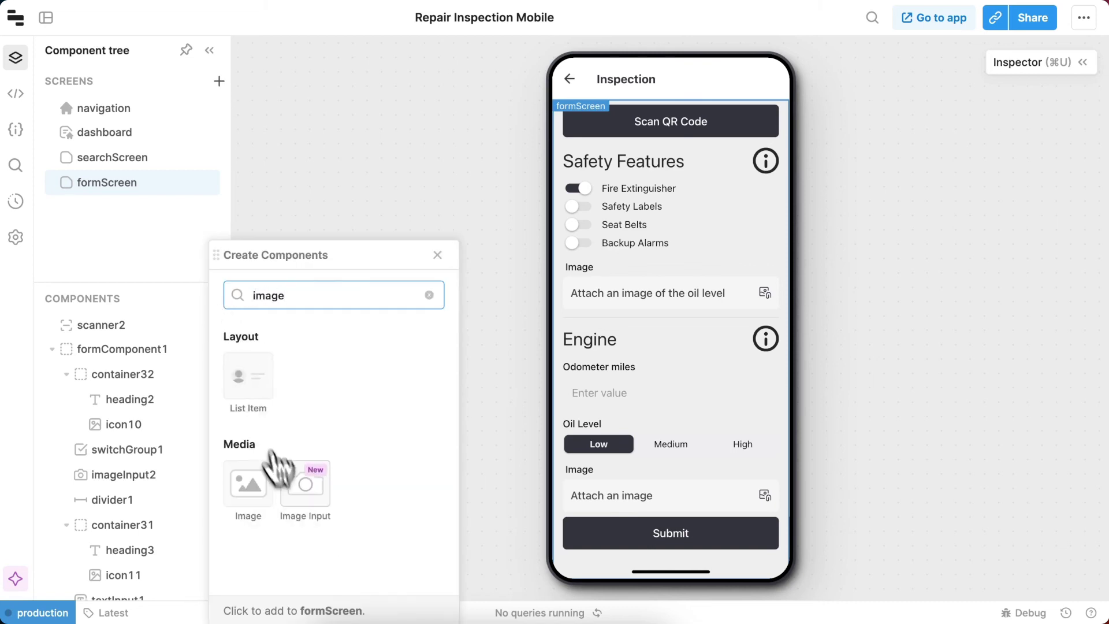
pyautogui.click(305, 484)
pyautogui.click(439, 256)
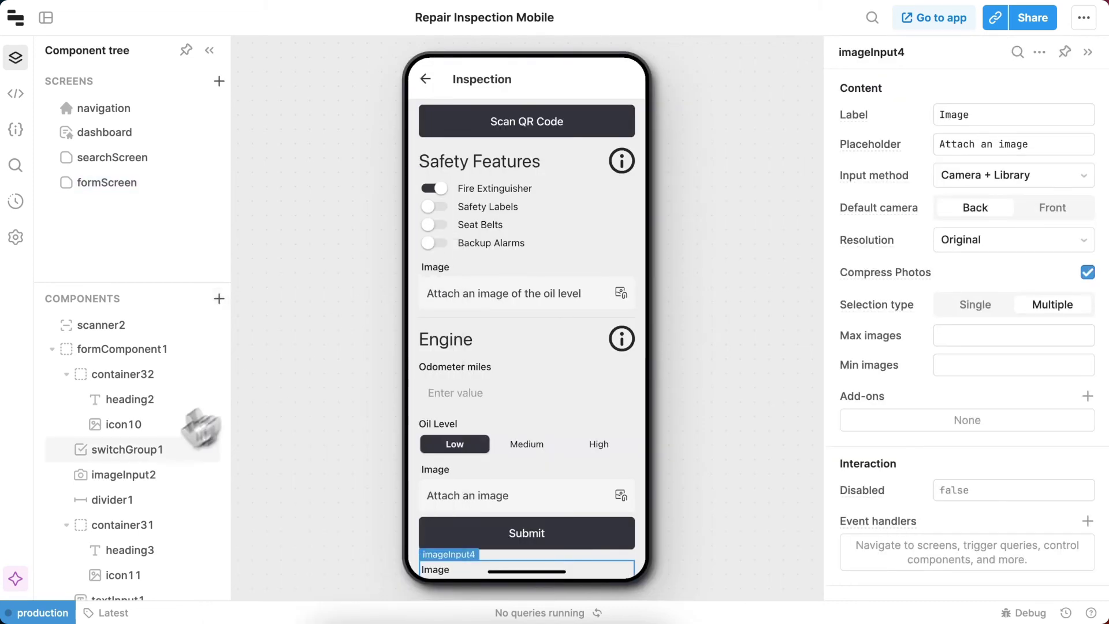
pyautogui.scroll(-3, 198, 434)
pyautogui.moveTo(87, 575); pyautogui.dragTo(112, 540)
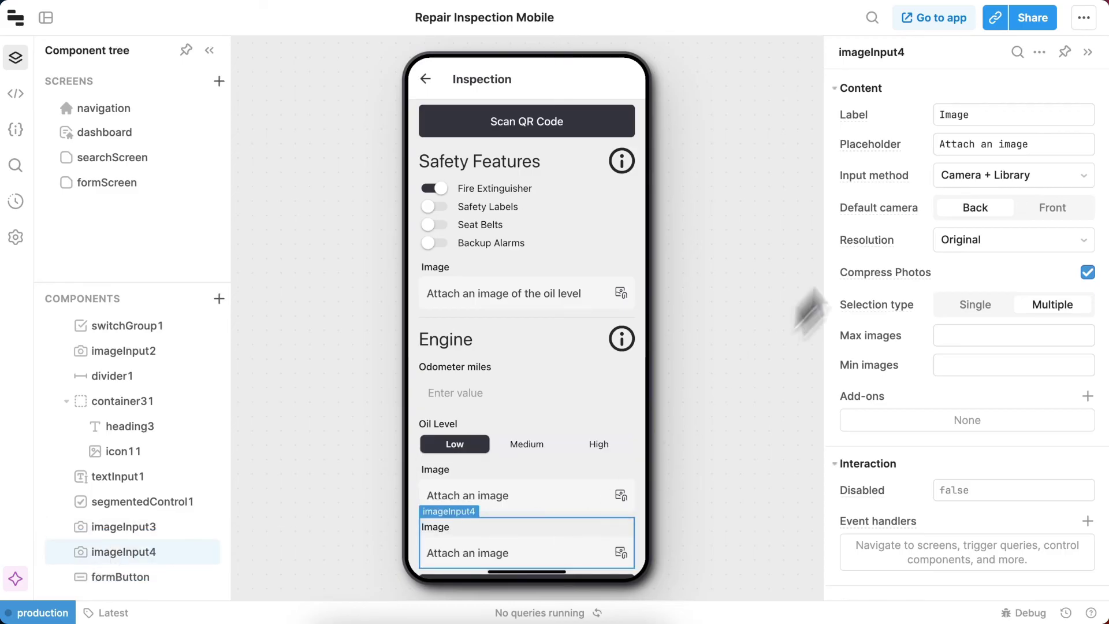
pyautogui.doubleClick(953, 114)
pyautogui.write('Air Filter')
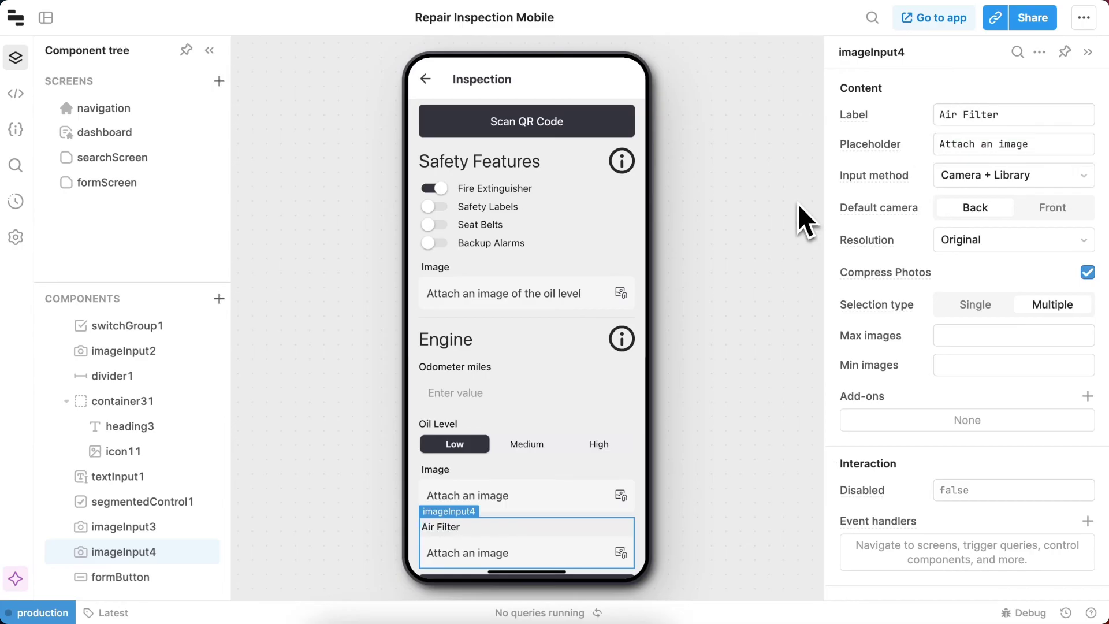